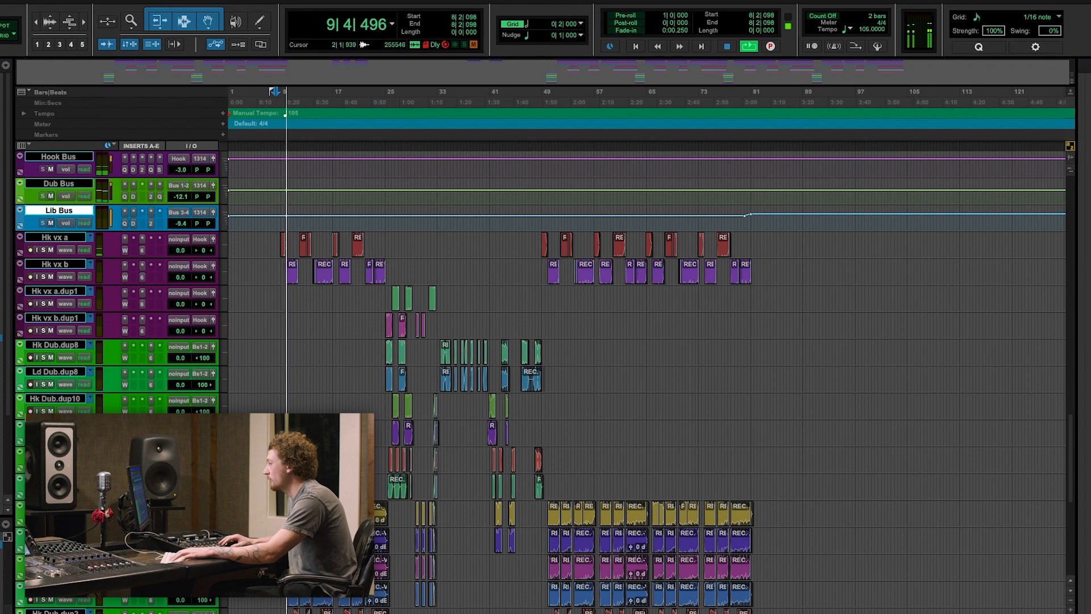
Hide the Lib Bus track from the session's track view.
{"action": "left_click", "coordinate": [1, 338]}
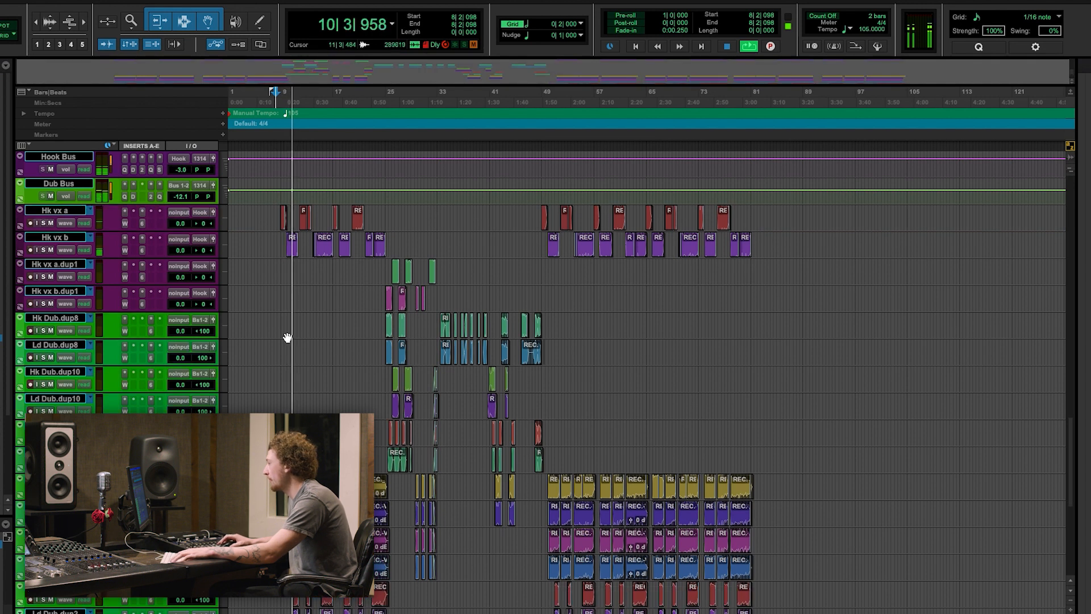
{"action": "scroll", "coordinate": [299, 288], "scroll_direction": "up", "scroll_amount": 2}
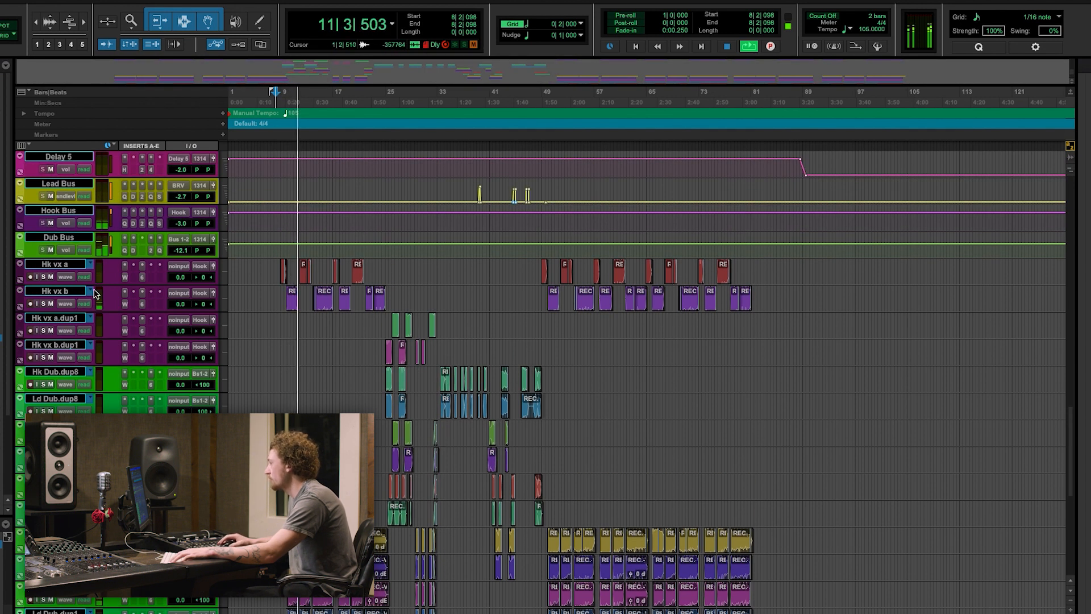
{"action": "scroll", "coordinate": [318, 275], "scroll_direction": "down", "scroll_amount": 3}
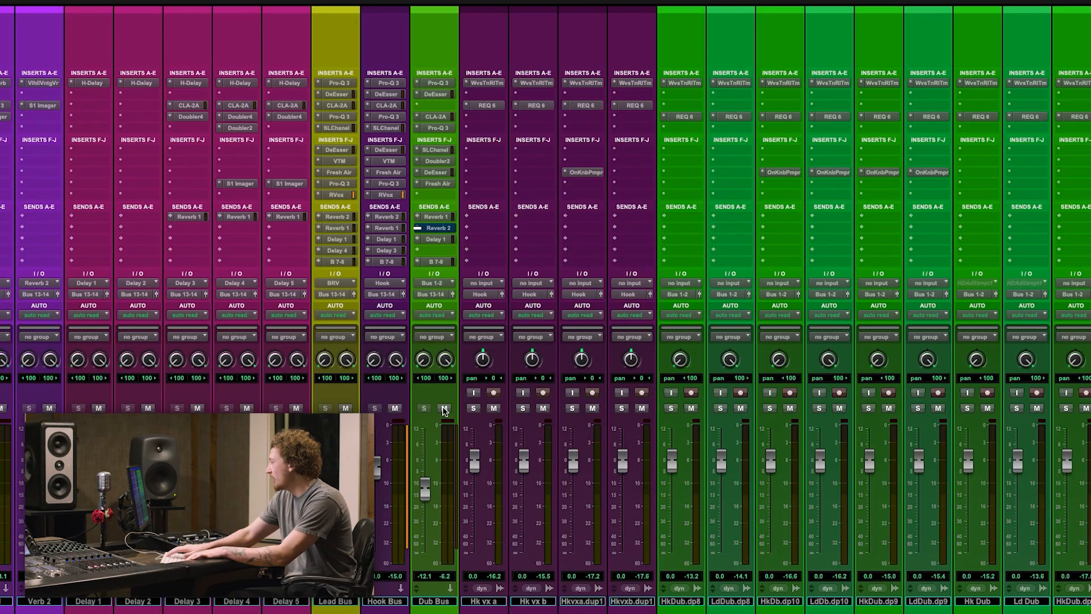
Select the first hook's dub clips across the stacked Hk Dub and Ld Dub tracks in the Edit window.
{"action": "key", "text": "super+equal"}
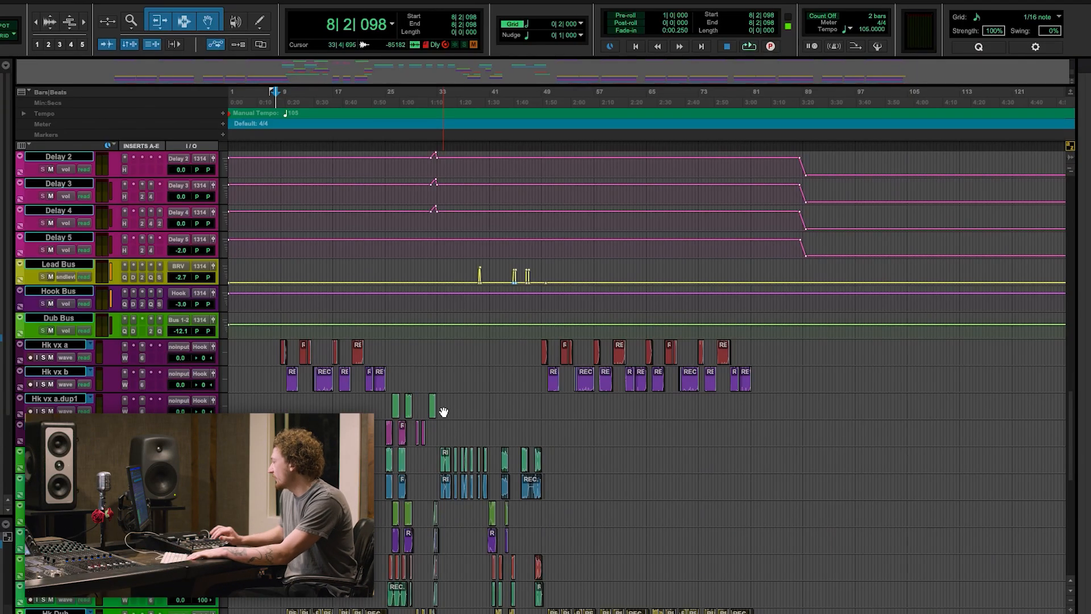
{"action": "scroll", "coordinate": [247, 321], "scroll_direction": "down", "scroll_amount": 10}
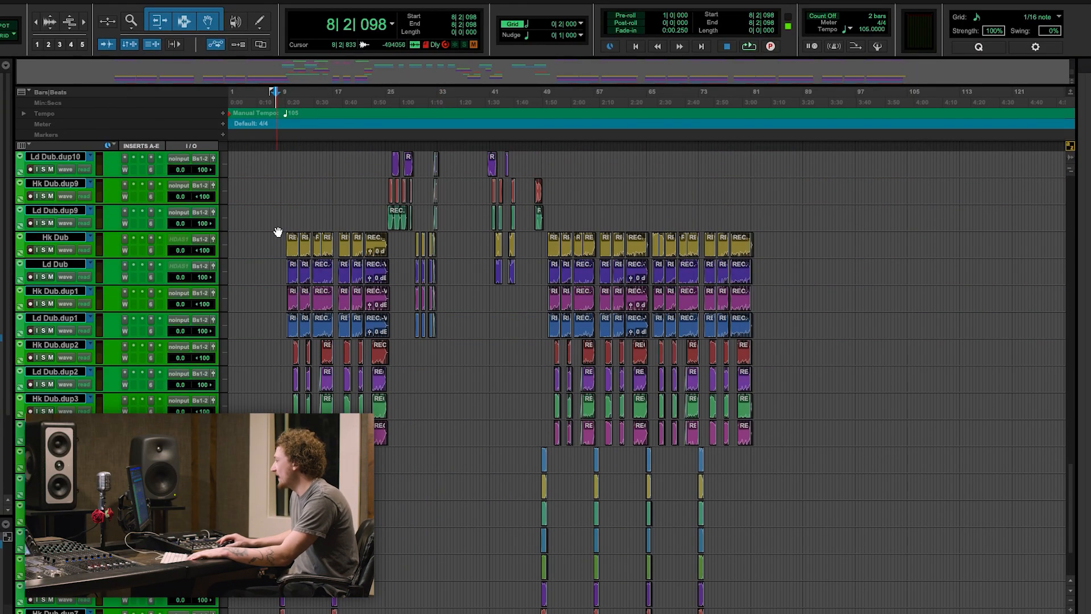
{"action": "left_click_drag", "start_coordinate": [289, 245], "coordinate": [363, 412]}
{"action": "scroll", "coordinate": [146, 304], "scroll_direction": "up", "scroll_amount": 10}
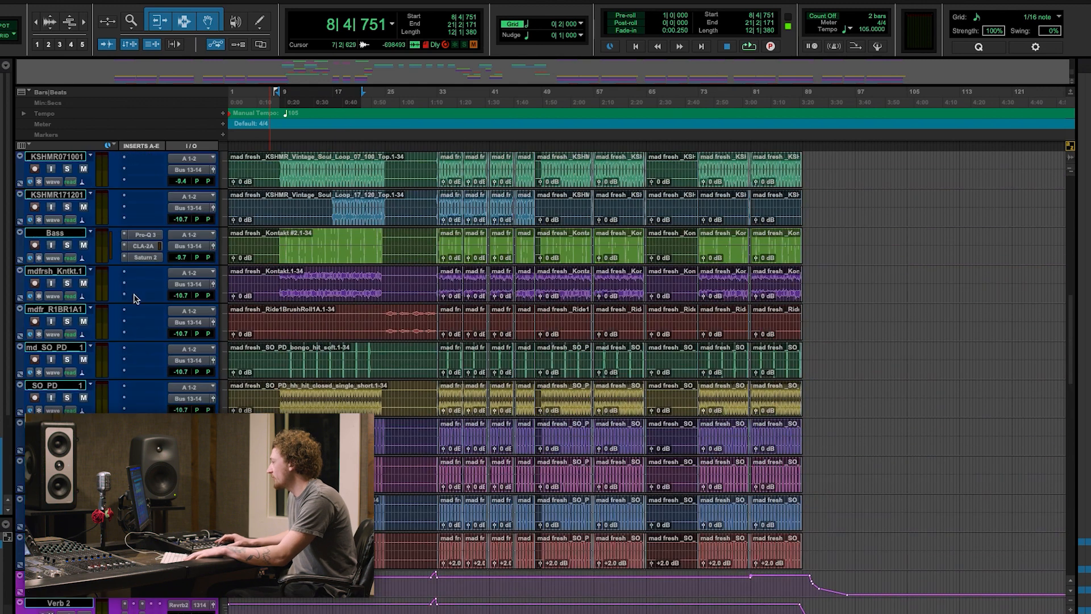
{"action": "scroll", "coordinate": [88, 265], "scroll_direction": "down", "scroll_amount": 15}
{"action": "scroll", "coordinate": [290, 339], "scroll_direction": "up", "scroll_amount": 10}
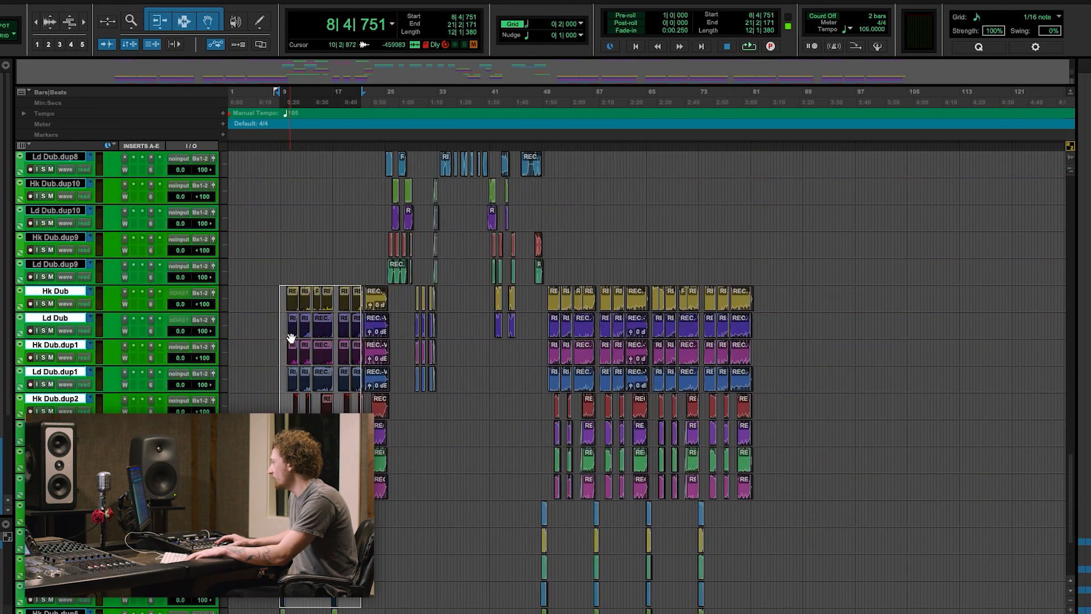
Mute the Dub Bus and play the first hook from about bar 8 to hear it without dubs.
{"action": "left_click", "coordinate": [278, 245]}
{"action": "left_click", "coordinate": [51, 250]}
{"action": "key", "text": "space"}
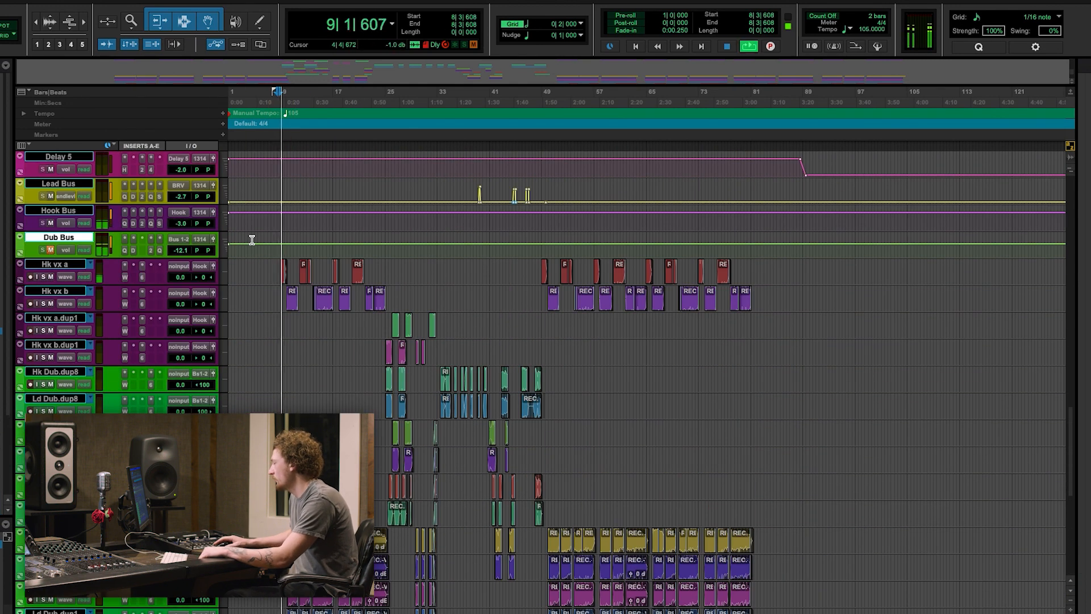
Stop playback, unmute the Dub Bus and play the first hook again with the dubs included.
{"action": "key", "text": "space"}
{"action": "left_click", "coordinate": [51, 250]}
{"action": "key", "text": "space"}
{"action": "scroll", "coordinate": [287, 341], "scroll_direction": "down", "scroll_amount": 12}
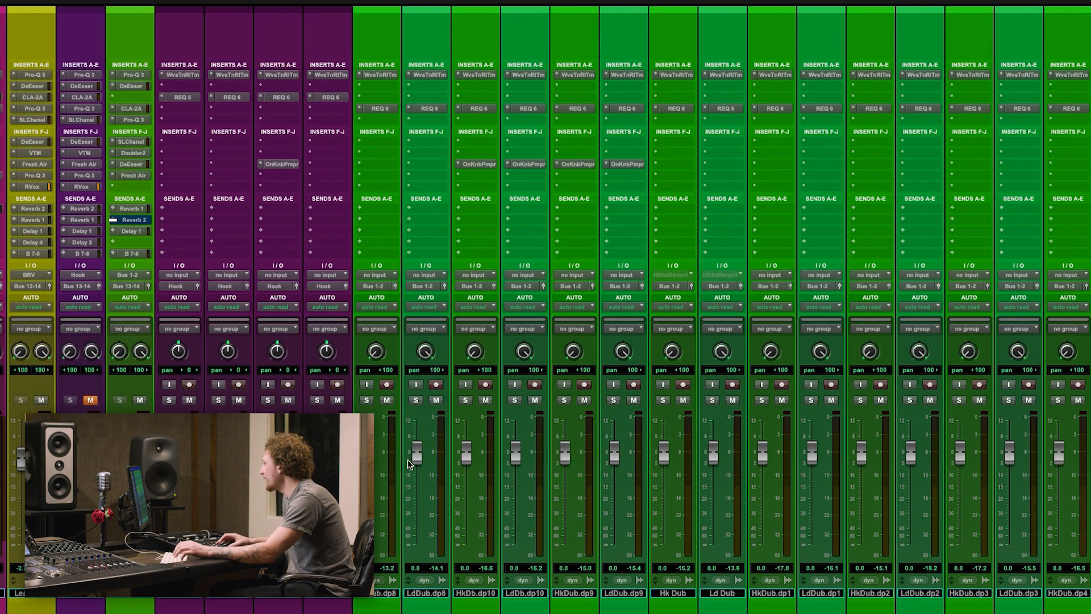
Examine the Waves Tune Real-Time and REQ 6 settings across the hook and lead dub tracks, and close the plugin window.
{"action": "left_click", "coordinate": [383, 80]}
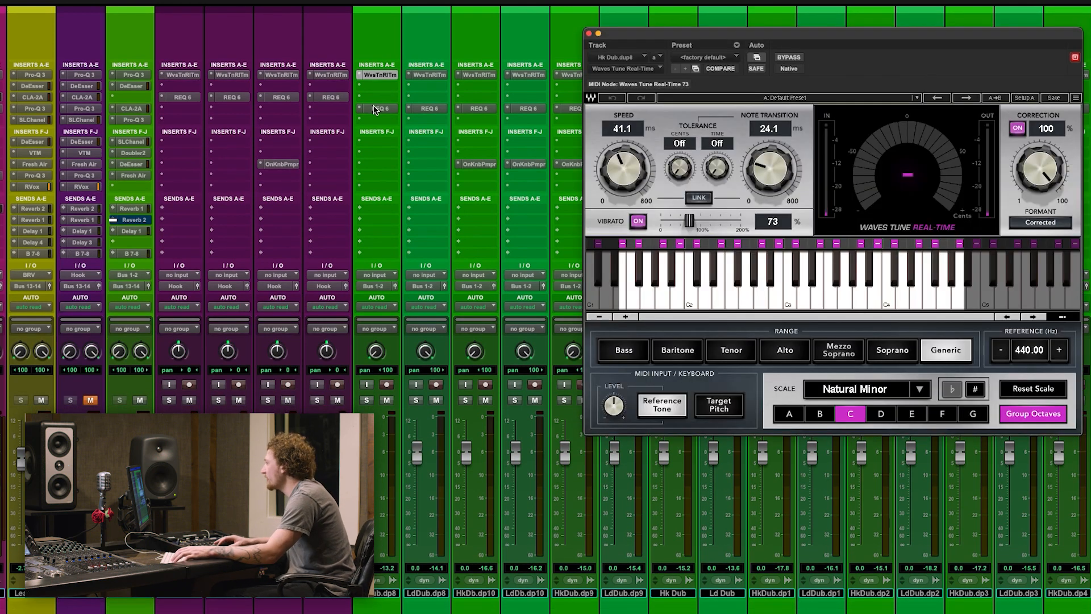
{"action": "left_click", "coordinate": [380, 108]}
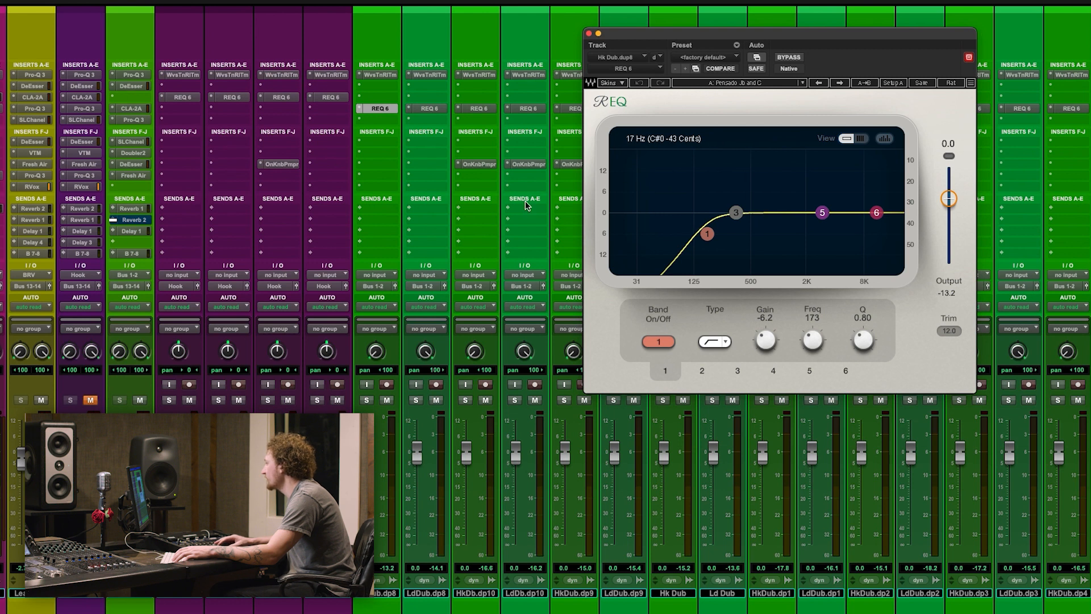
{"action": "left_click", "coordinate": [430, 108]}
{"action": "left_click", "coordinate": [479, 108]}
{"action": "left_click_drag", "start_coordinate": [710, 63], "coordinate": [512, 283]}
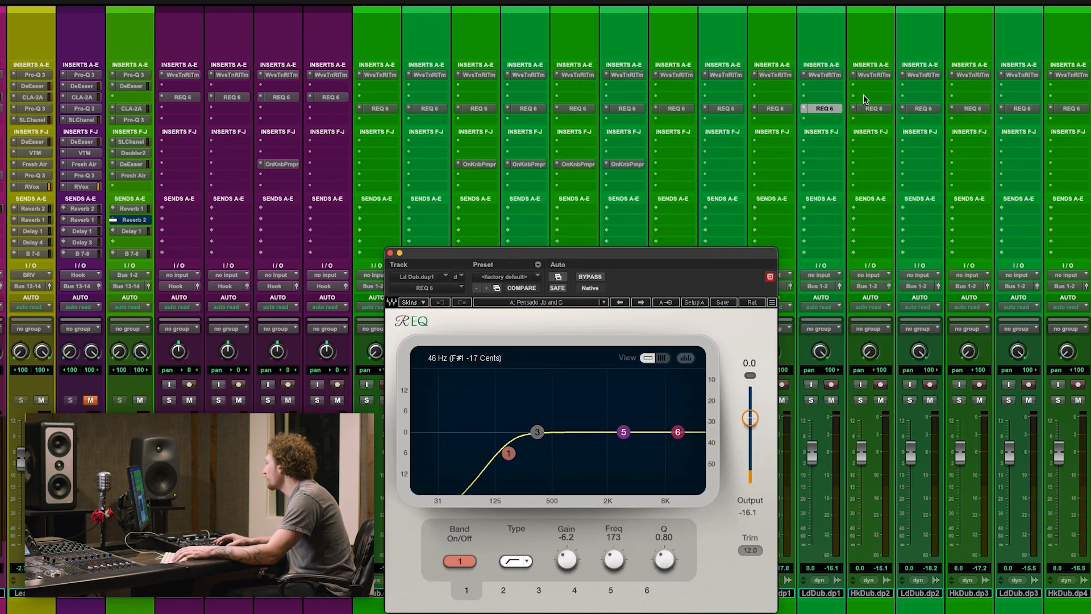
{"action": "left_click", "coordinate": [874, 108]}
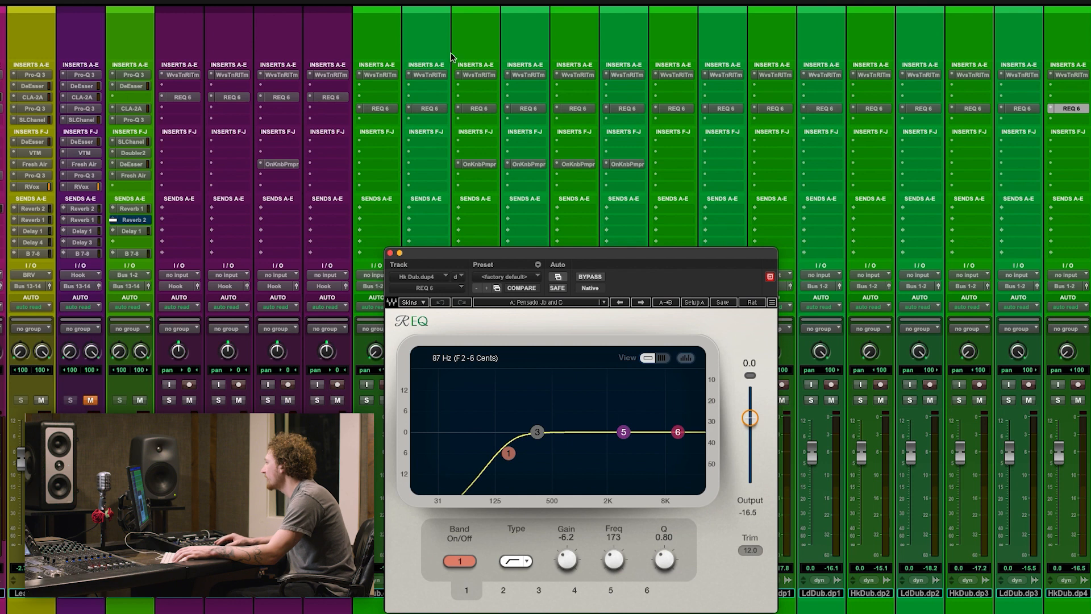
{"action": "left_click", "coordinate": [381, 75]}
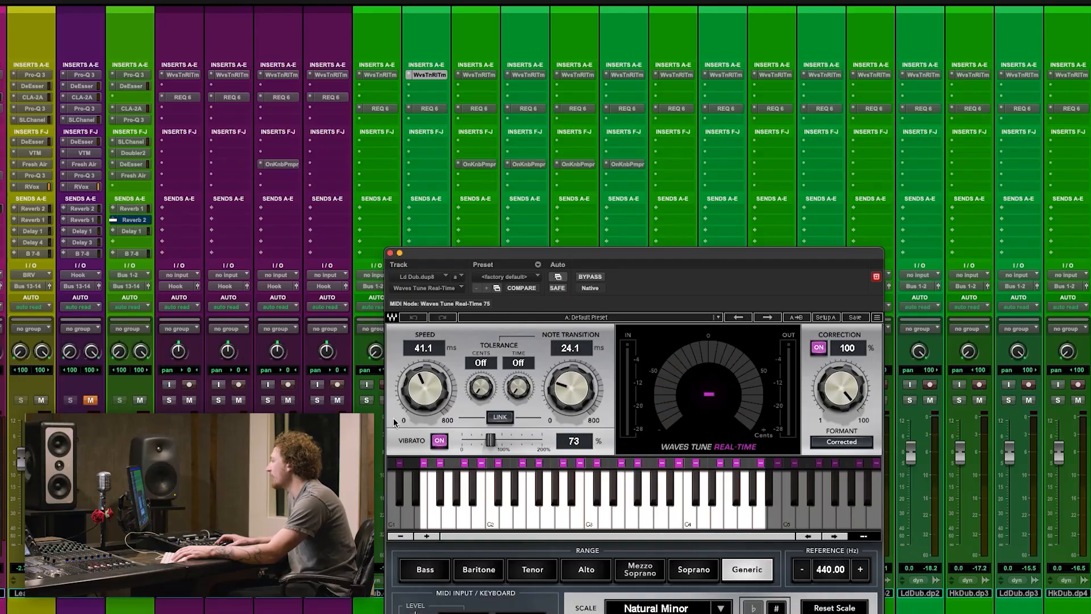
{"action": "left_click", "coordinate": [390, 253]}
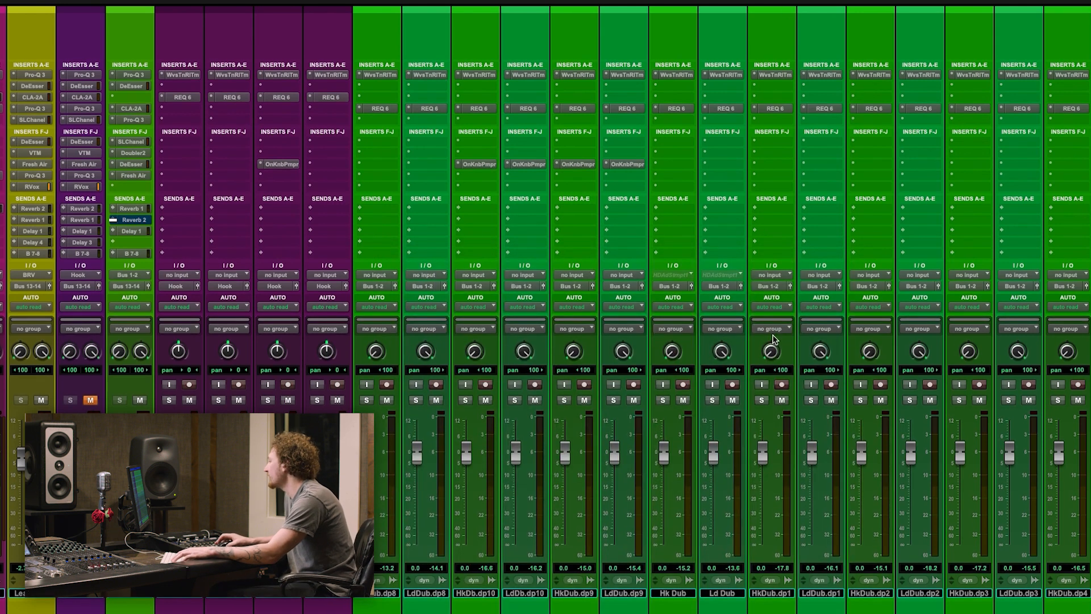
Review the panning of the paired Hk Dub and Ld Dub tracks in the mixer and return to the Dub Bus.
{"action": "scroll", "coordinate": [513, 353], "scroll_direction": "down", "scroll_amount": 1}
{"action": "scroll", "coordinate": [506, 364], "scroll_direction": "right", "scroll_amount": 3}
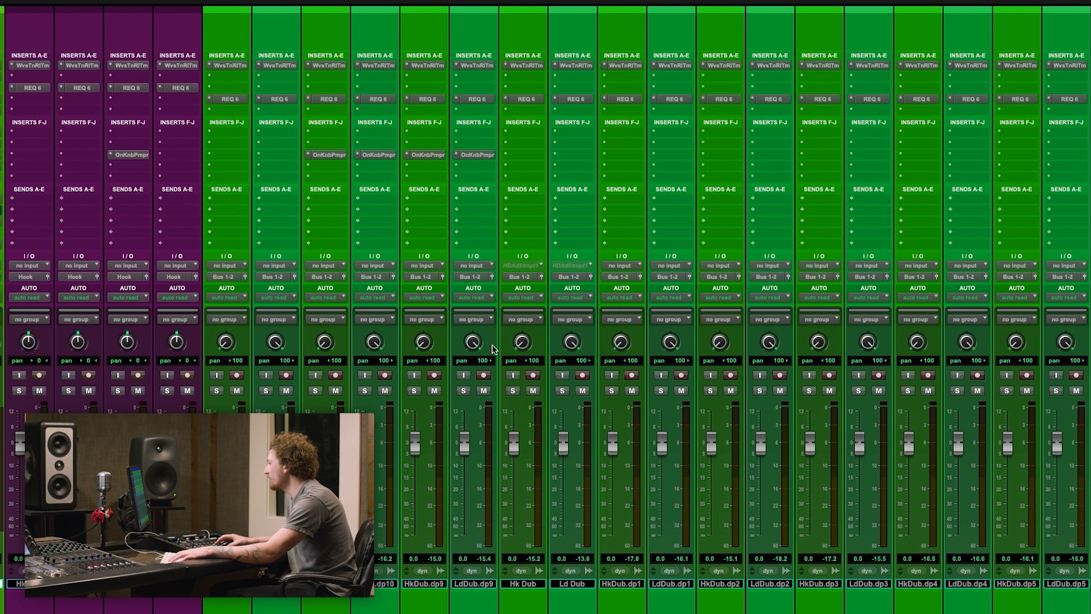
{"action": "scroll", "coordinate": [692, 305], "scroll_direction": "right", "scroll_amount": 4}
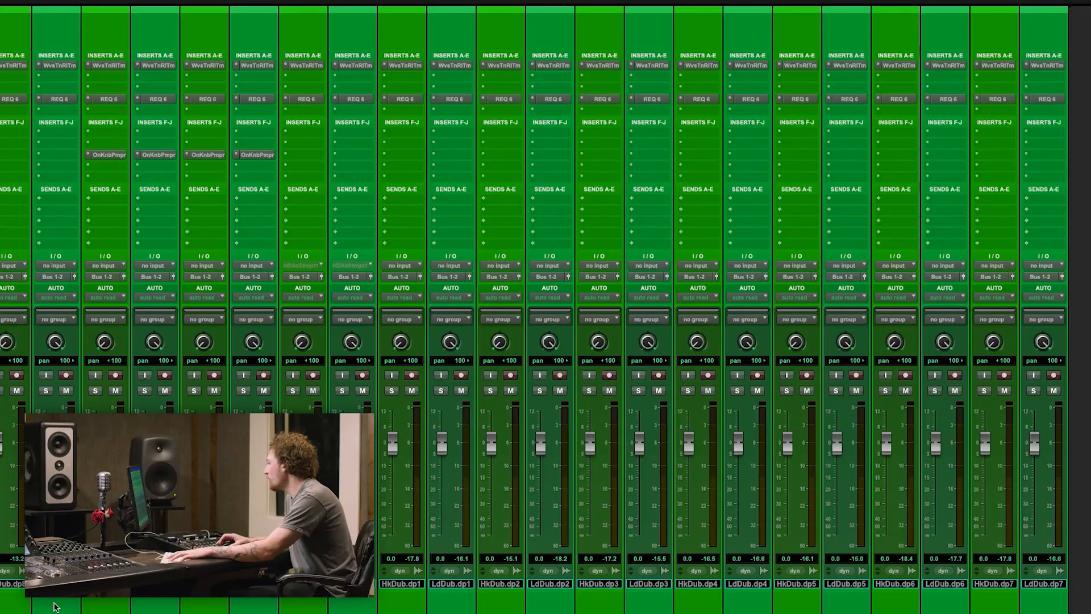
{"action": "scroll", "coordinate": [568, 560], "scroll_direction": "left", "scroll_amount": 12}
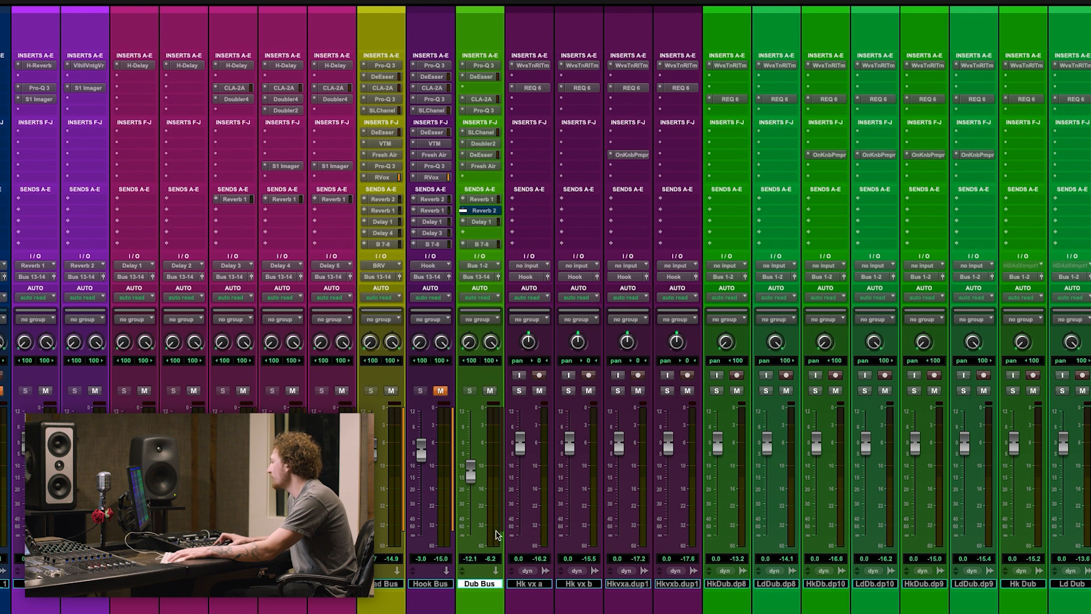
Examine the Dub Bus's first Pro-Q 3, DeEsser, CLA-2A and second Pro-Q 3 settings.
{"action": "left_click", "coordinate": [485, 67]}
{"action": "left_click_drag", "start_coordinate": [499, 250], "coordinate": [663, 146]}
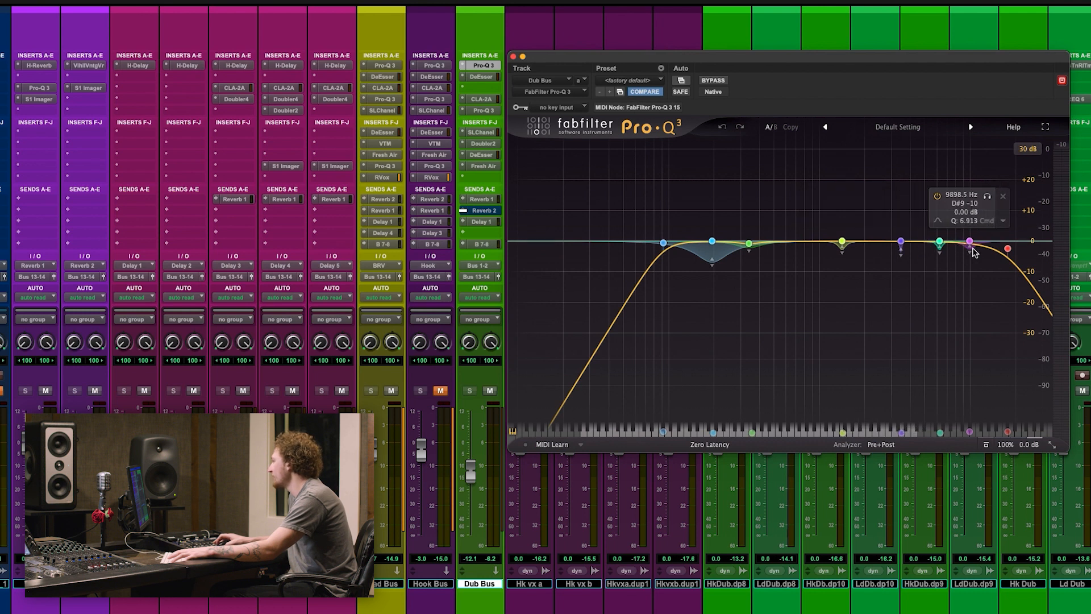
{"action": "left_click", "coordinate": [481, 77]}
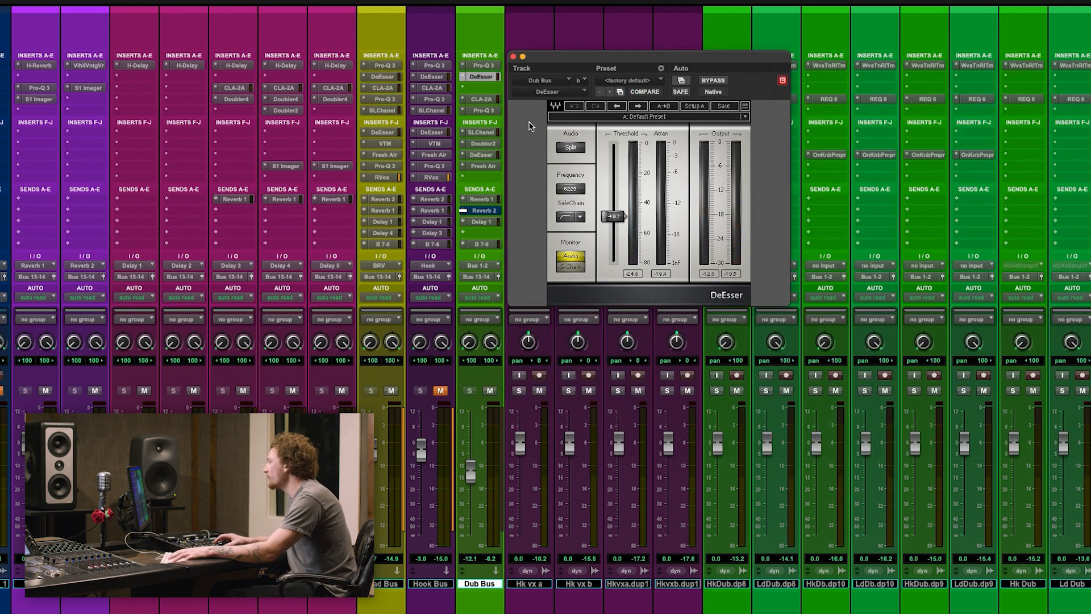
{"action": "left_click", "coordinate": [481, 99]}
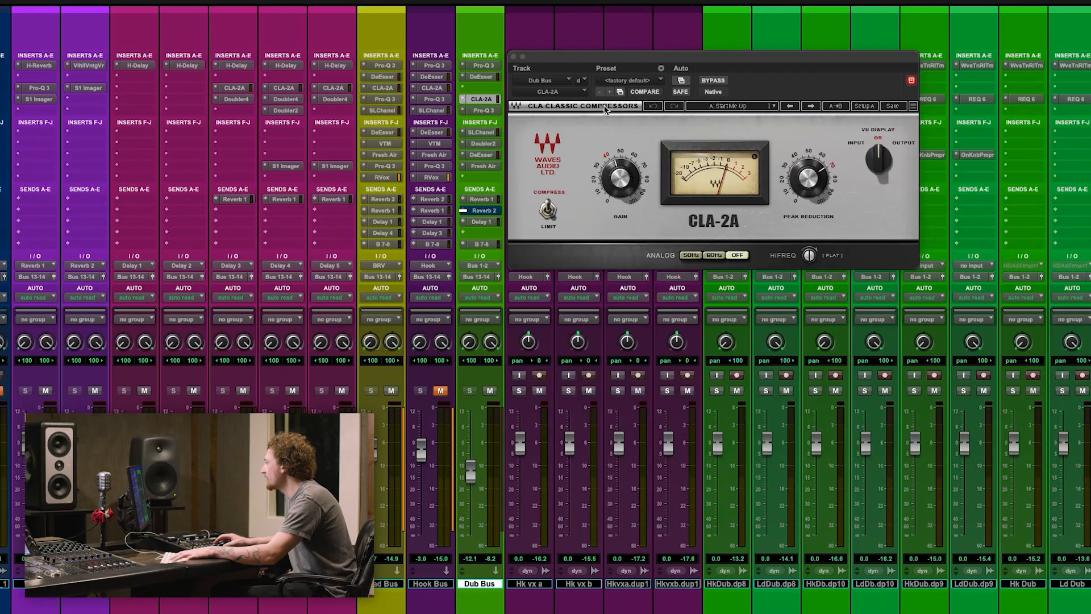
{"action": "left_click", "coordinate": [483, 110]}
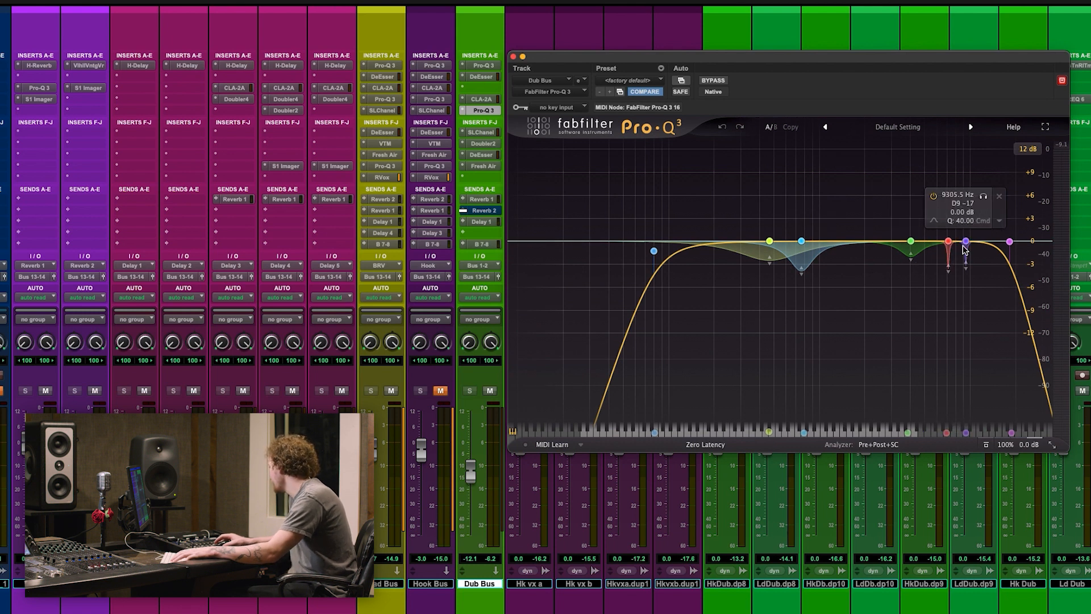
Compare the SSLChannel settings on the Dub Bus with those on the Hook Bus.
{"action": "left_click", "coordinate": [481, 132]}
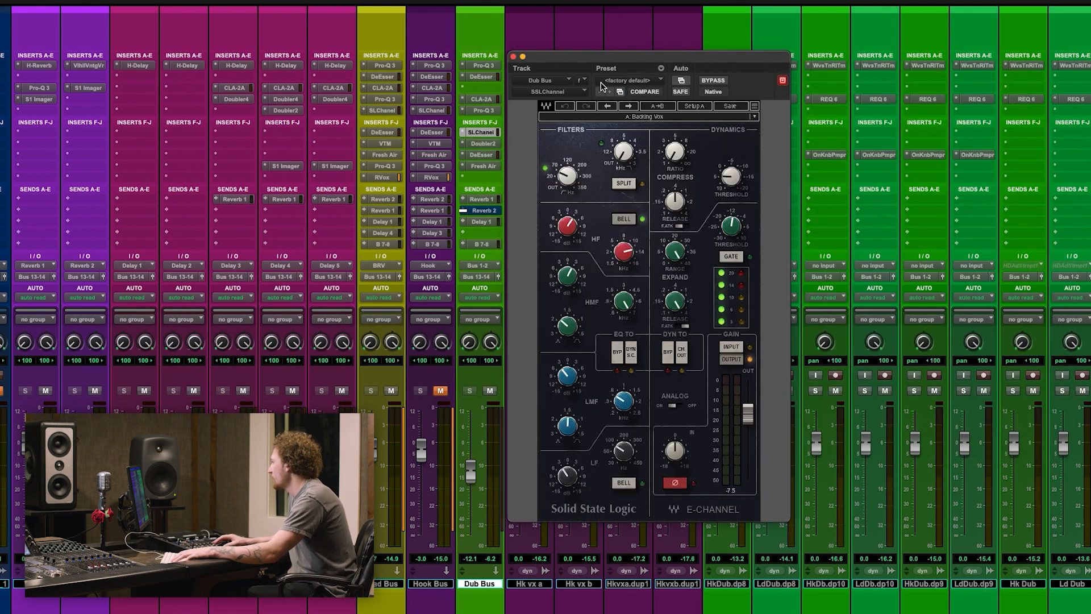
{"action": "left_click_drag", "start_coordinate": [678, 61], "coordinate": [737, 25]}
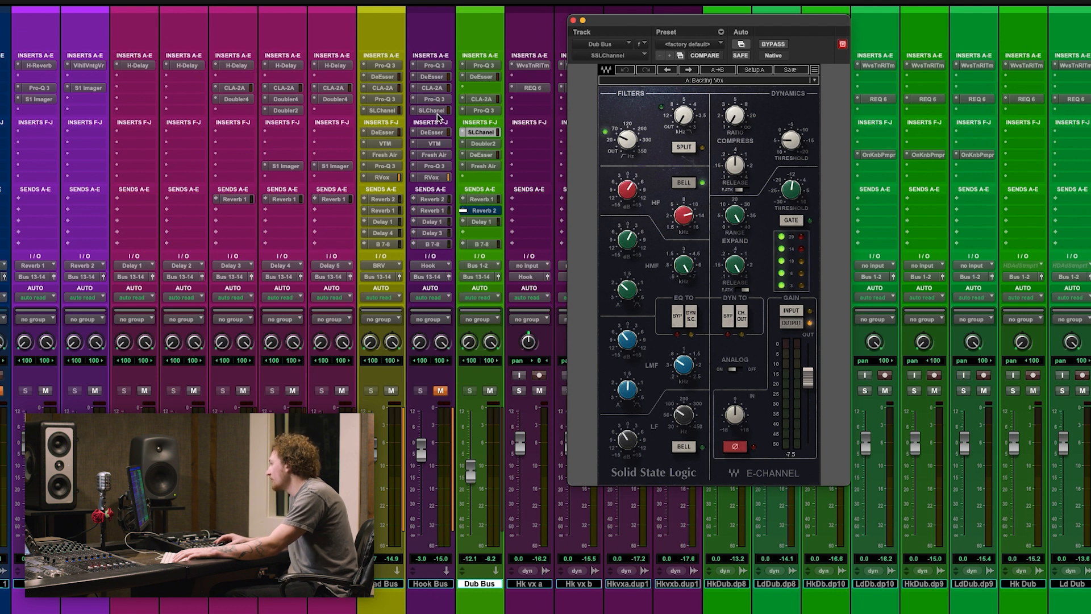
{"action": "left_click", "coordinate": [435, 112]}
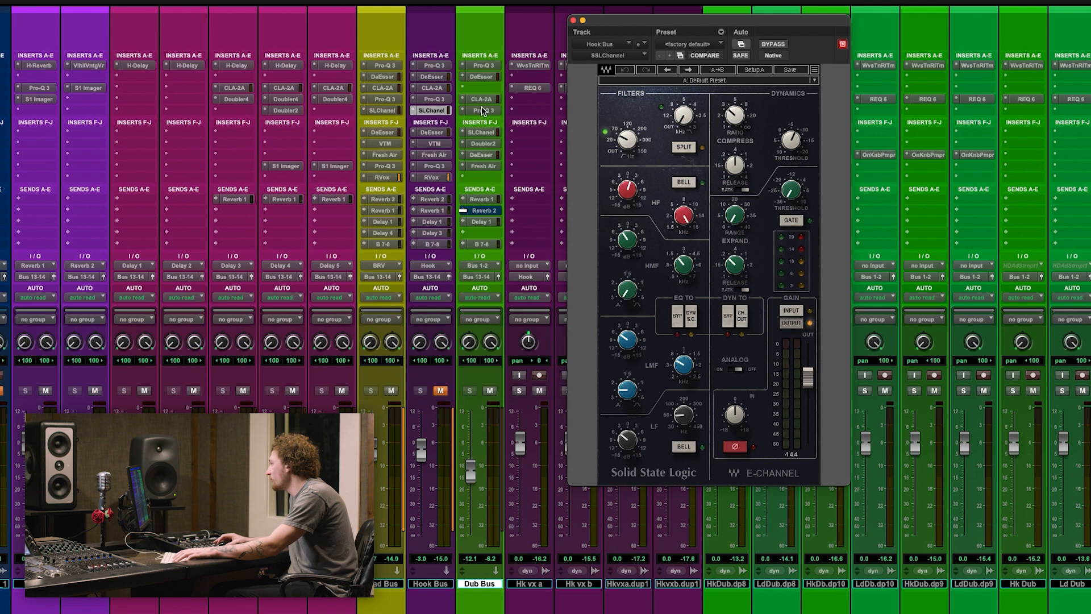
{"action": "left_click", "coordinate": [482, 133]}
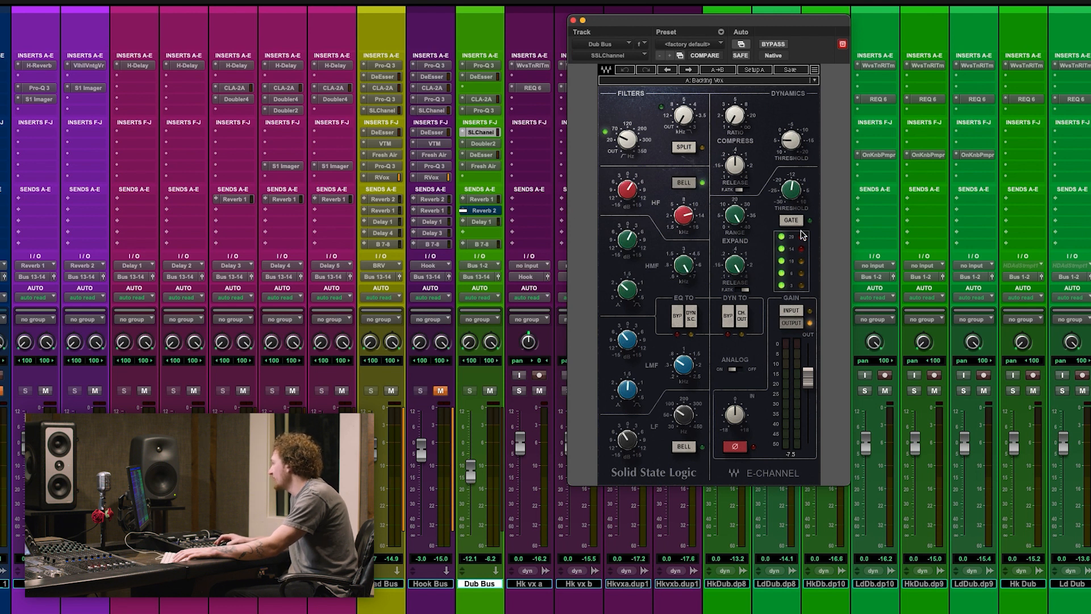
Inspect the Dub Bus's Doubler2, second DeEsser and Fresh Air settings.
{"action": "left_click", "coordinate": [482, 143]}
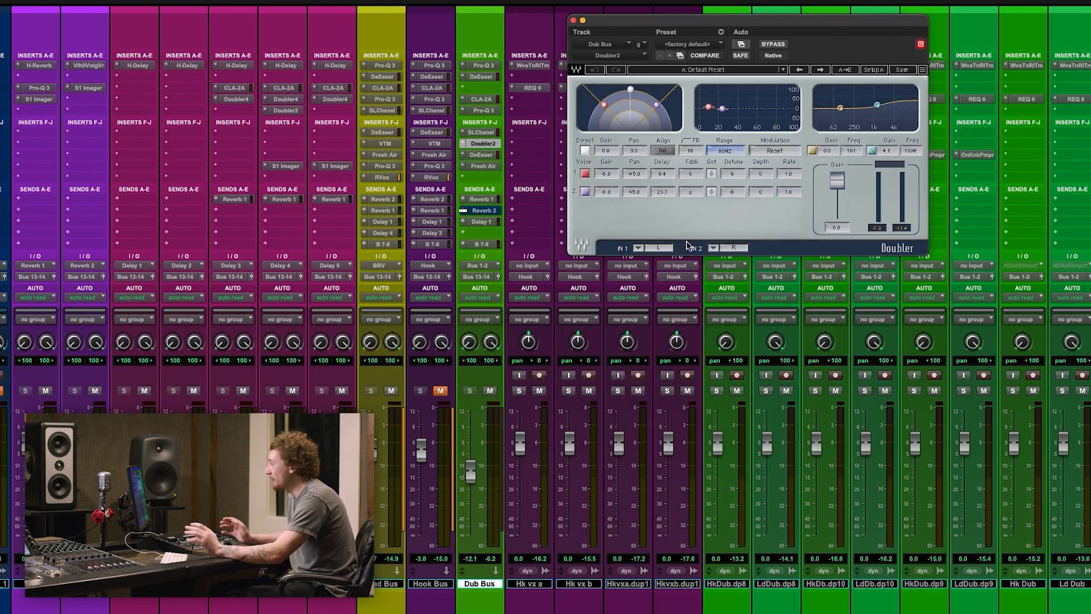
{"action": "left_click", "coordinate": [481, 155]}
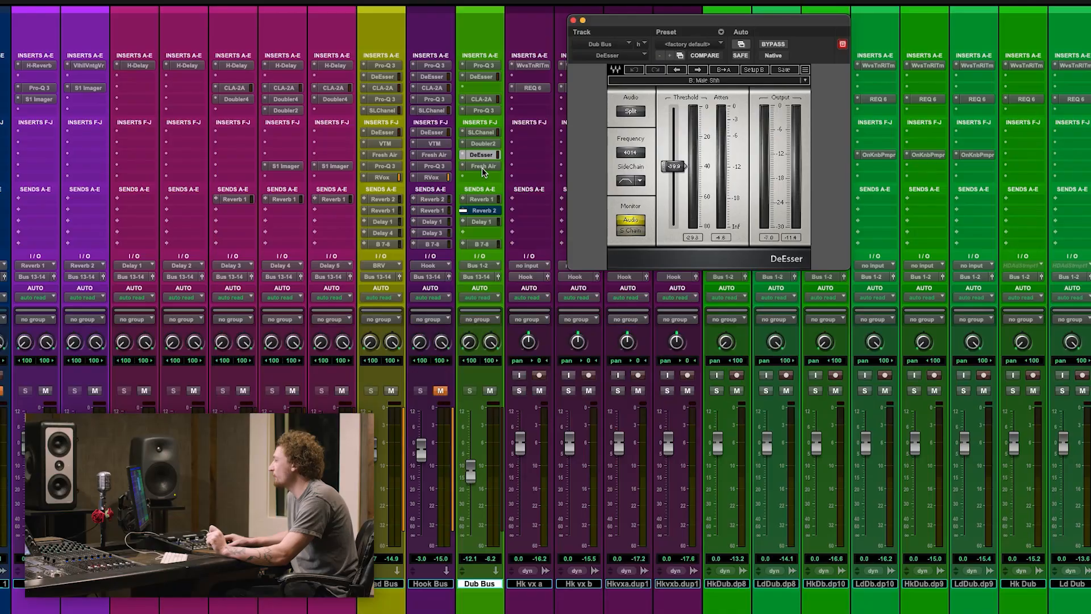
{"action": "left_click", "coordinate": [482, 168]}
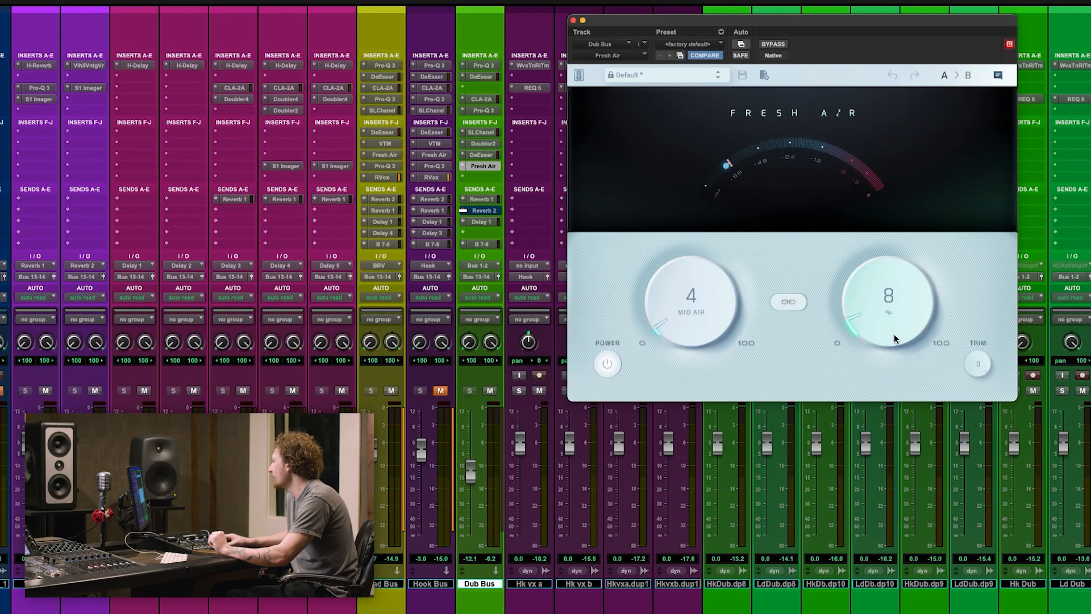
Open the Dub Bus's Reverb 1 send to inspect its level.
{"action": "left_click", "coordinate": [488, 202]}
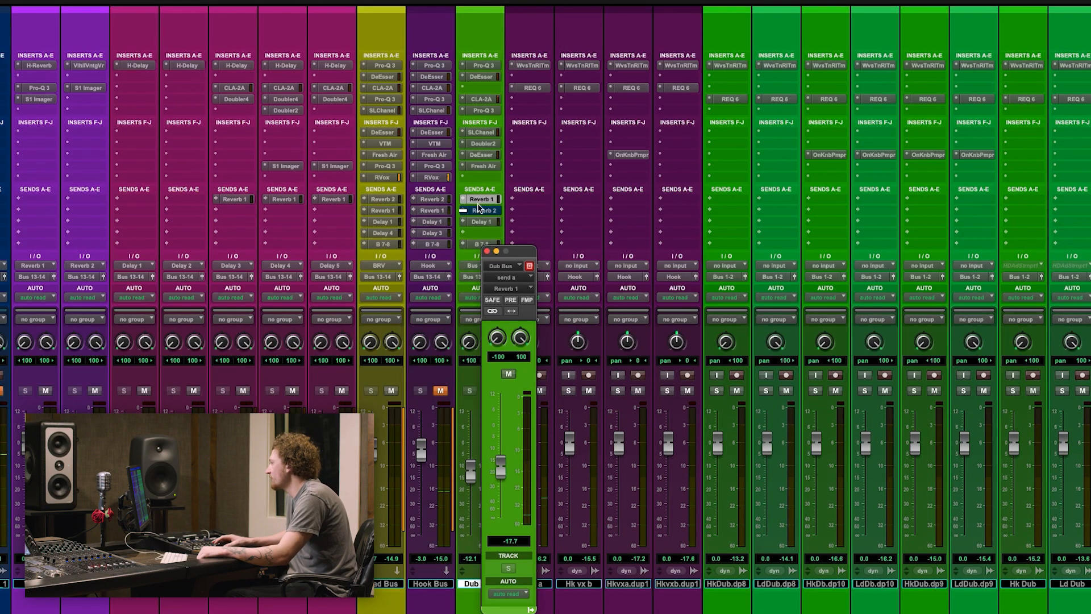